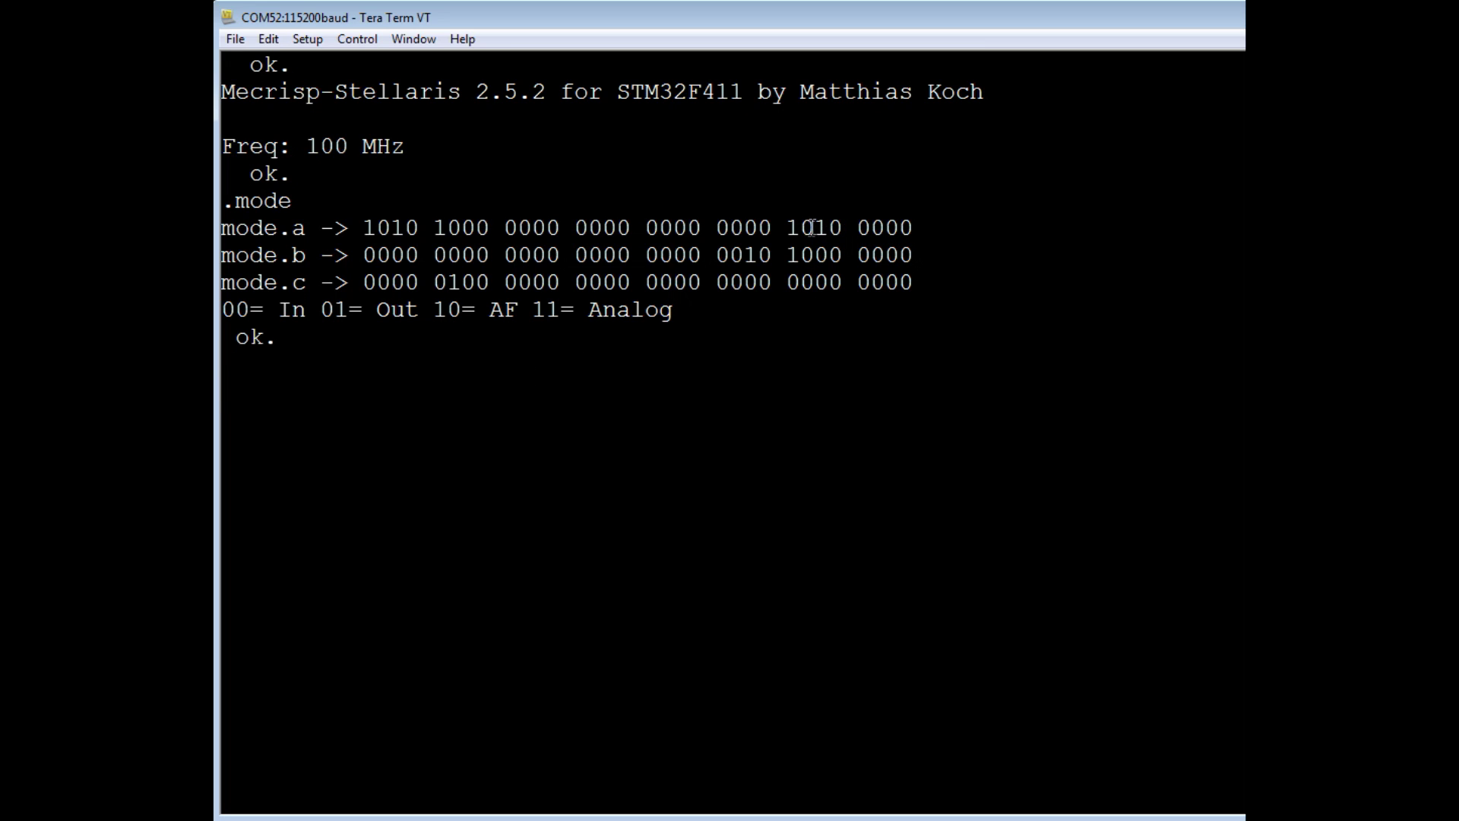
Highlight the alternate-function bit pairs of pins 3, 13 and 15 one after another in the mode.a row
mouse_move(816, 227)
left_mouse_down()
mouse_move(842, 227)
mouse_move(790, 228)
mouse_move(812, 227)
left_mouse_up()
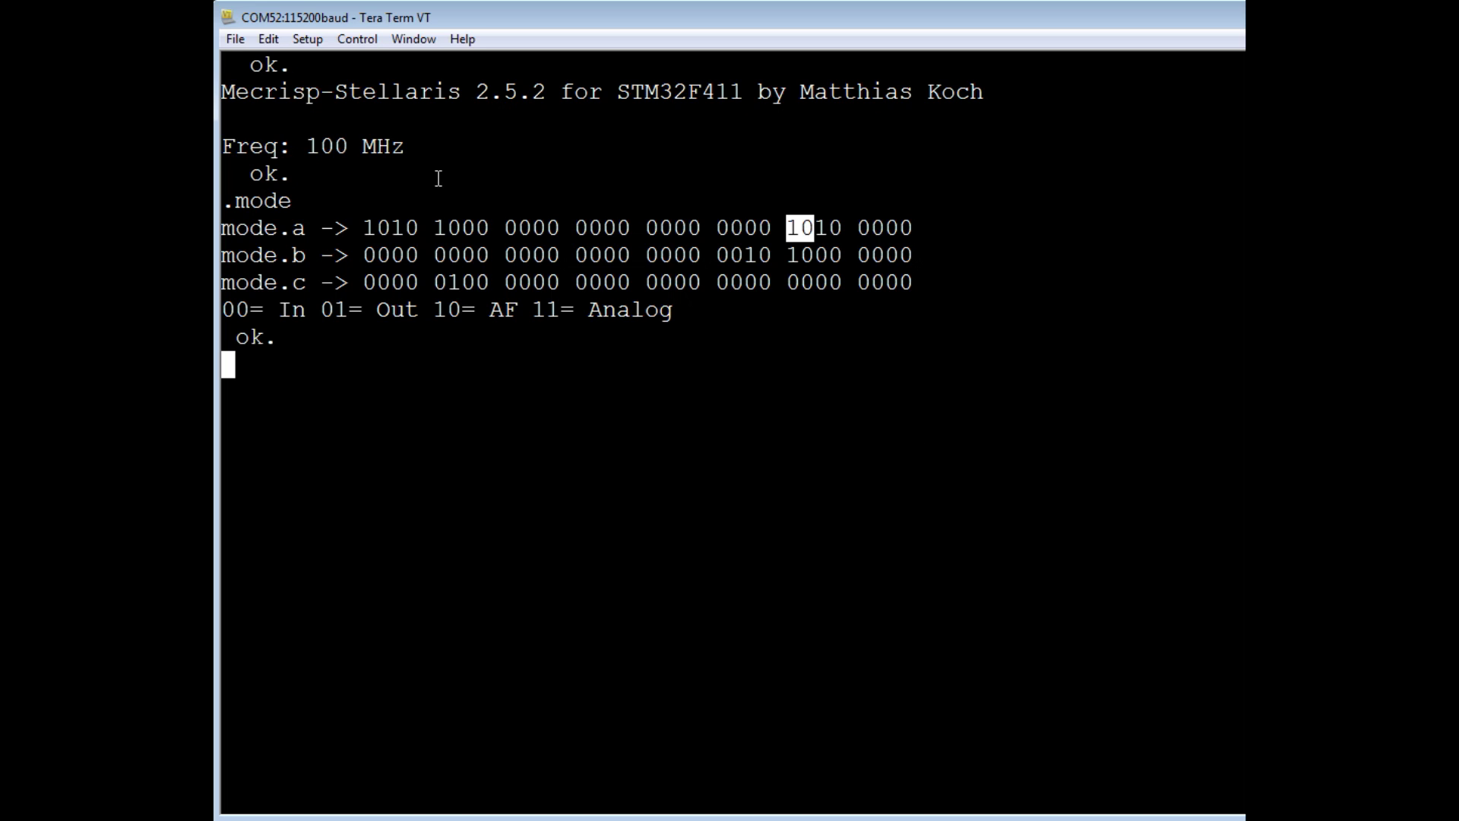
left_click_drag(434, 228, 459, 228)
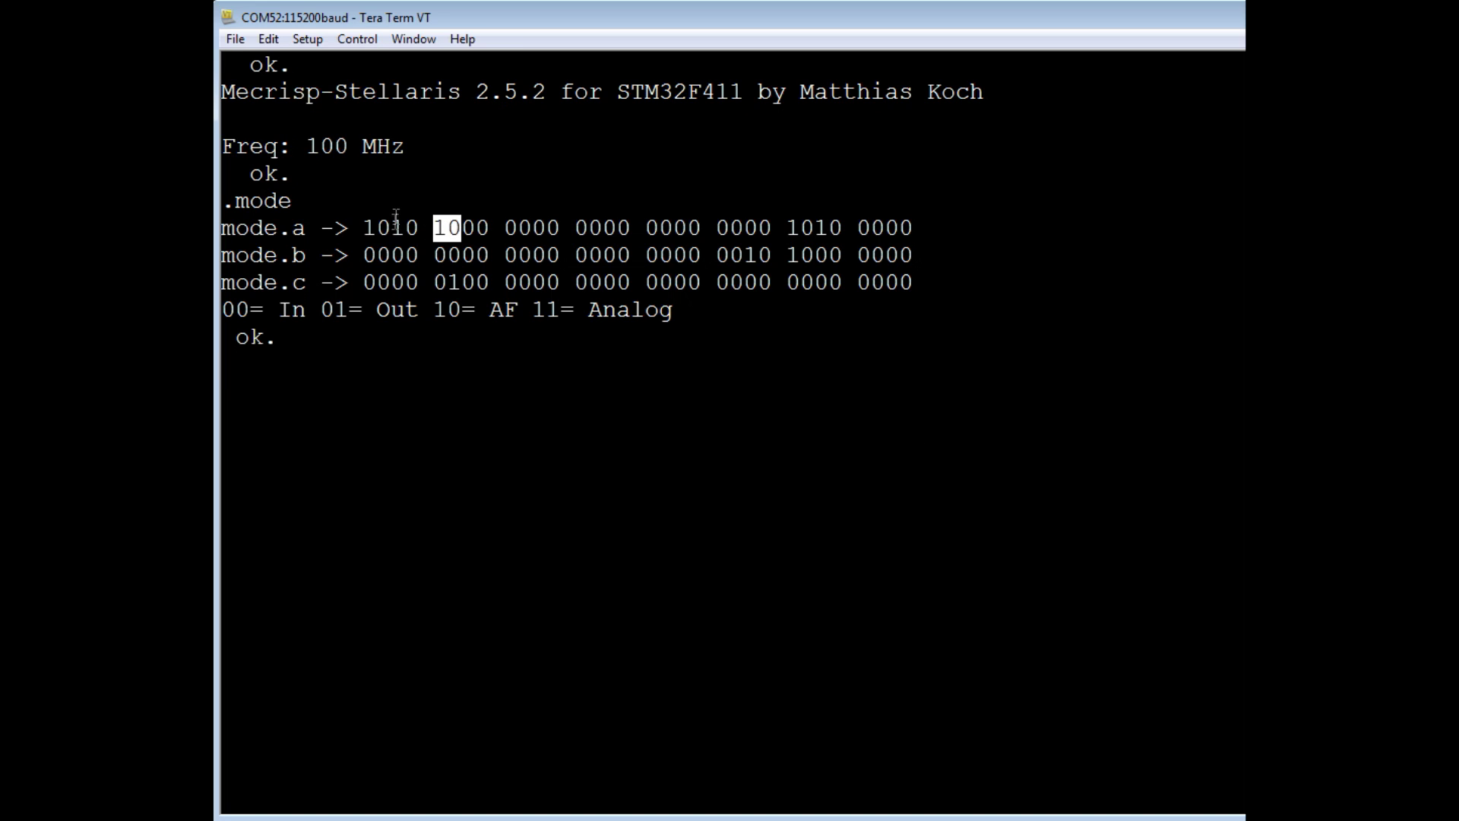
mouse_move(391, 228)
left_mouse_down()
mouse_move(418, 228)
mouse_move(365, 228)
mouse_move(389, 217)
left_mouse_up()
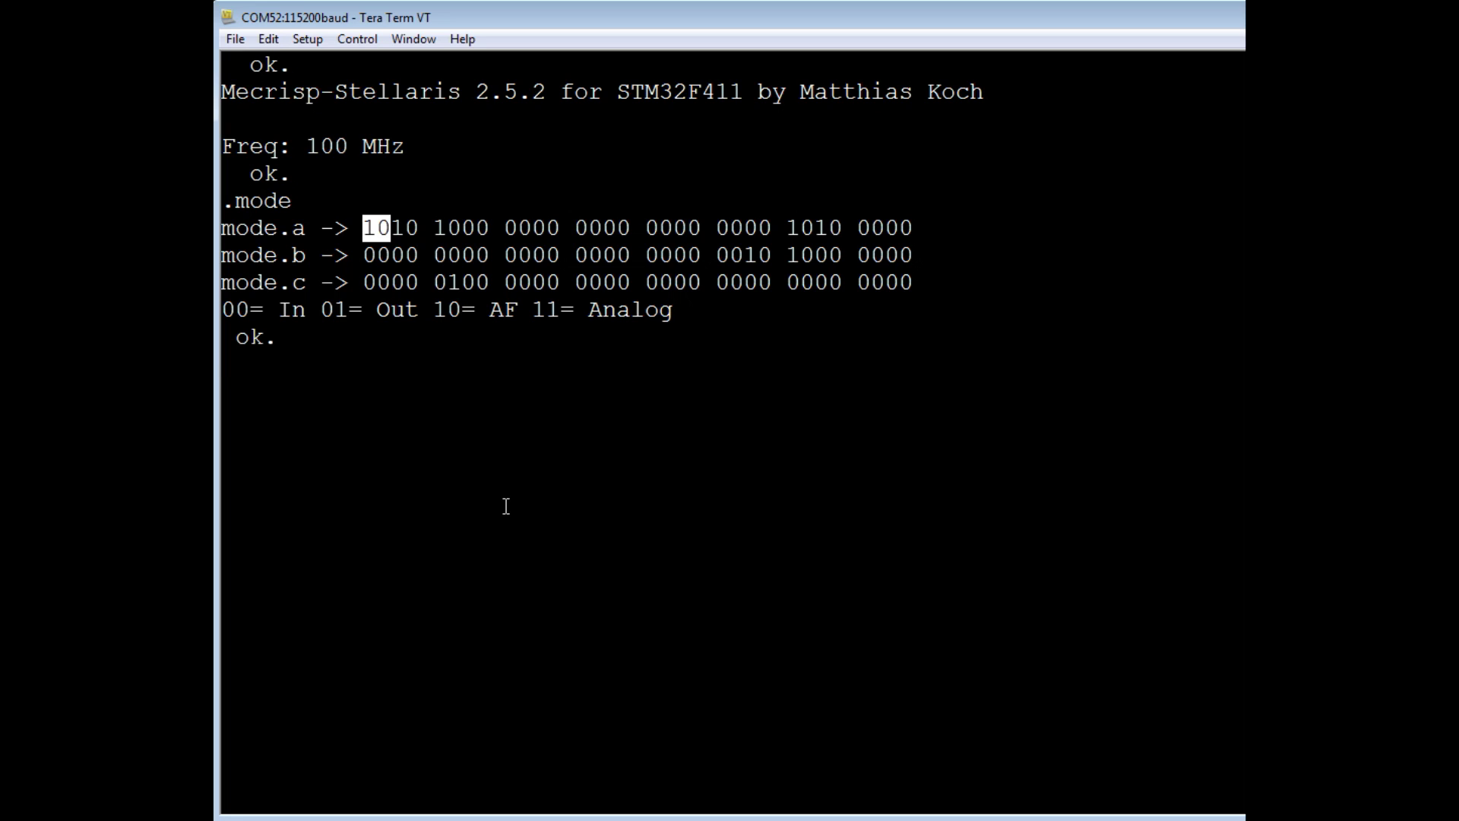
Query the configuration of all port A pins with port.a config? and add three empty prompt lines below the listing
type("port.a confi")
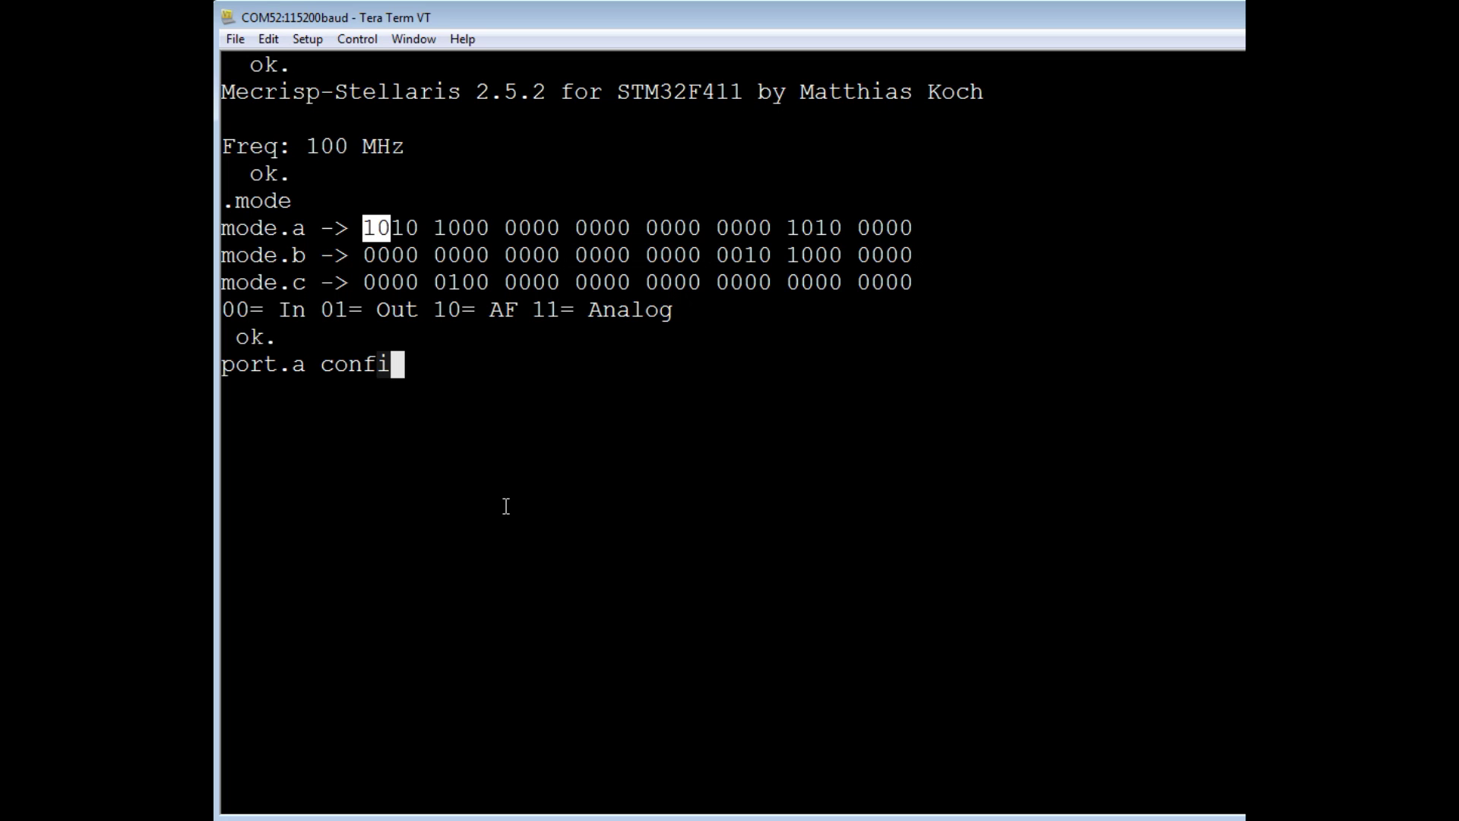
type("g?")
key("Return")
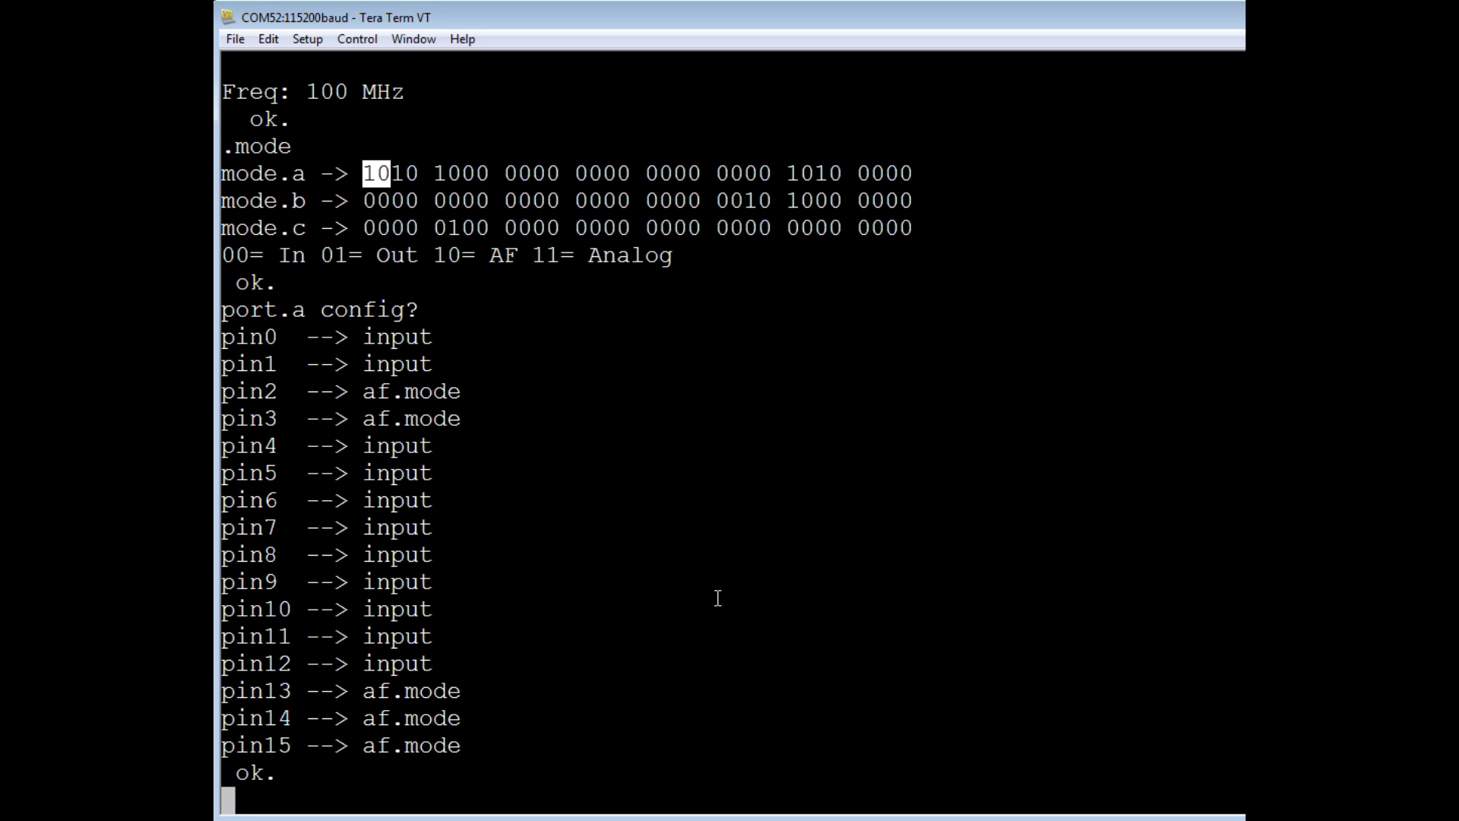
key("Return")
key("Return")
key("Return")
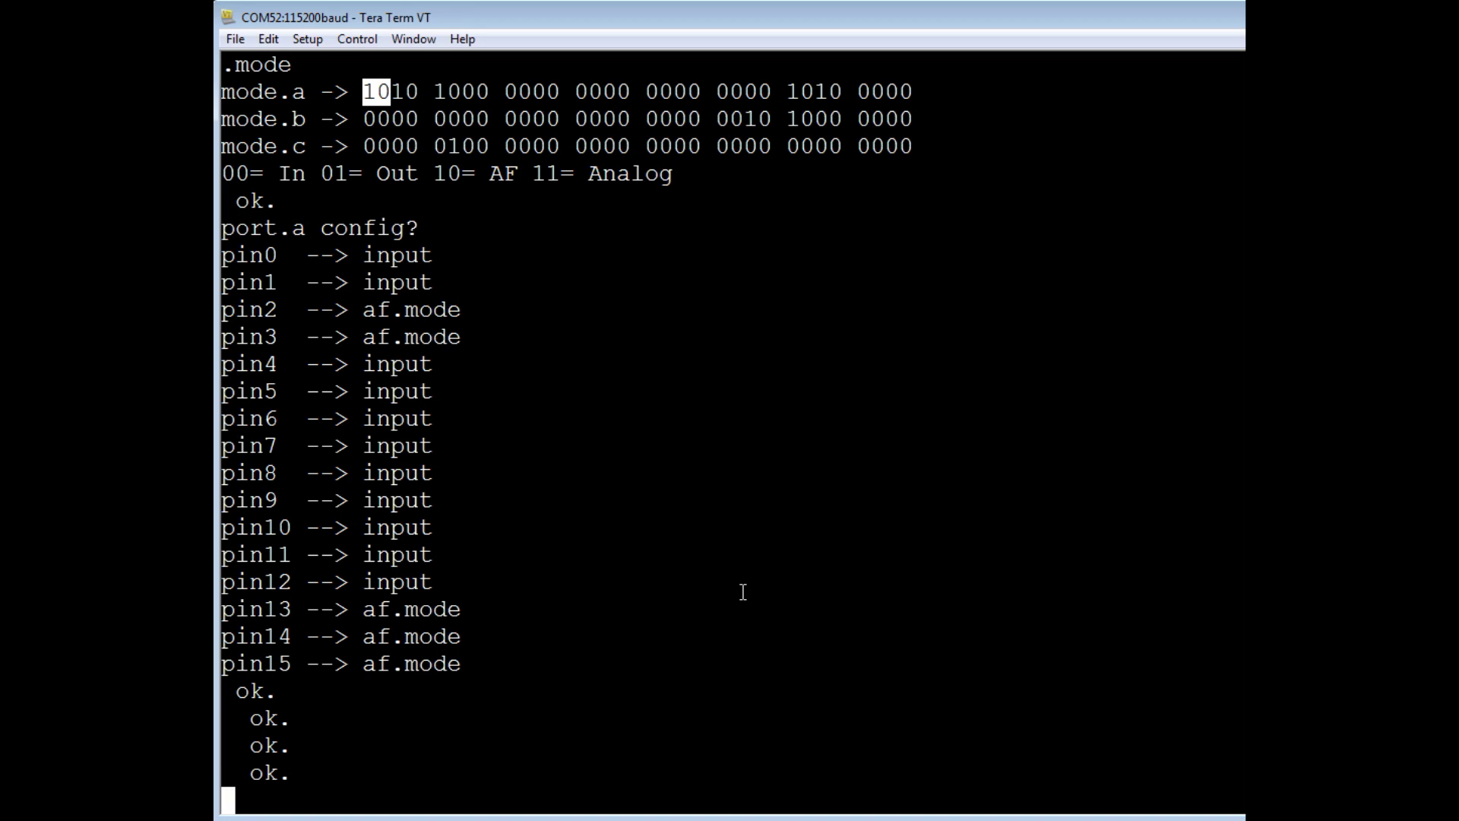
Configure port A pin 14 as an input with port.a pin14 input, followed by three empty prompt lines
type("port.a")
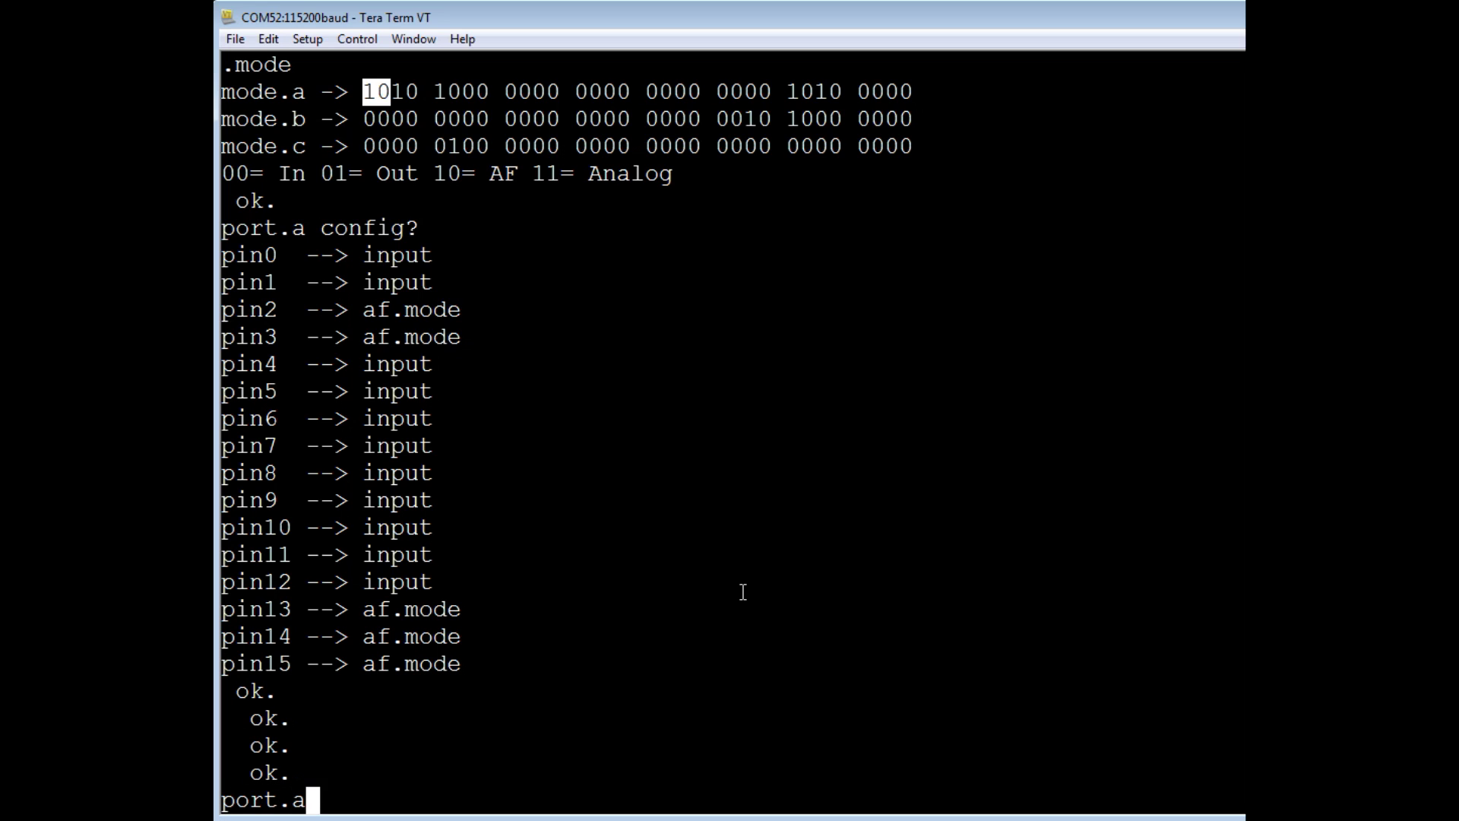
type(" pin")
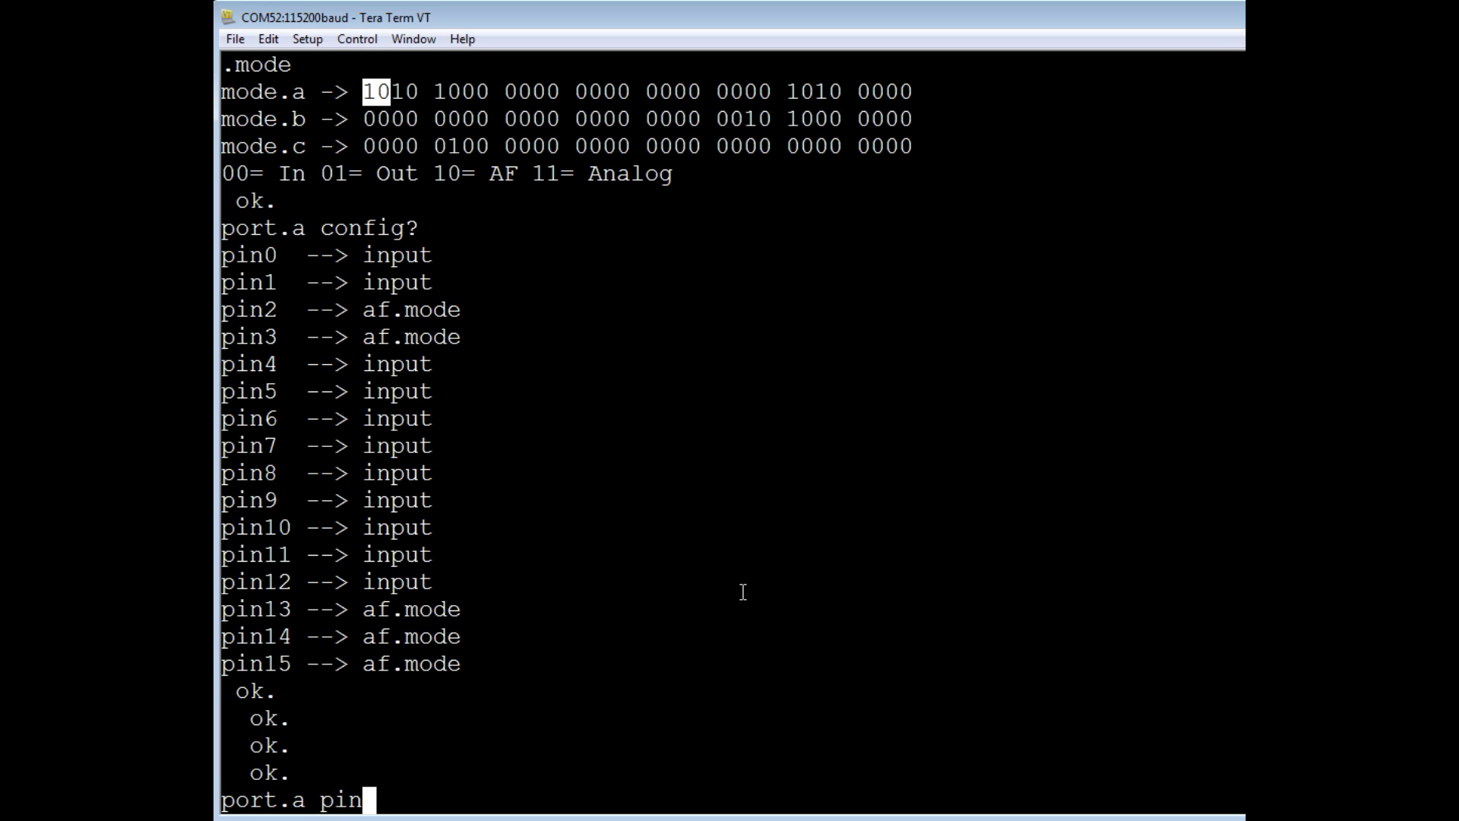
type("14 in")
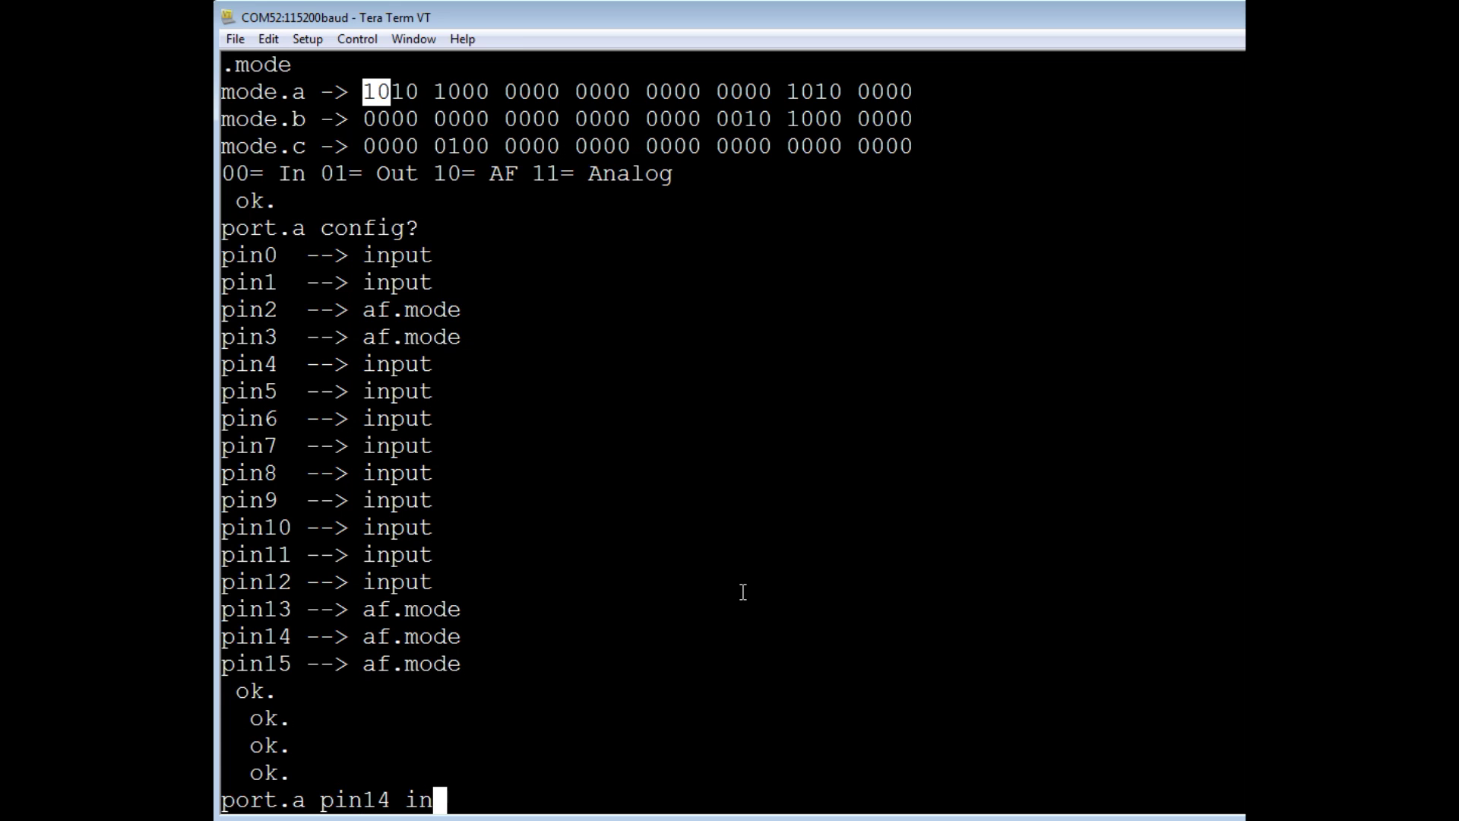
type("put")
key("Return")
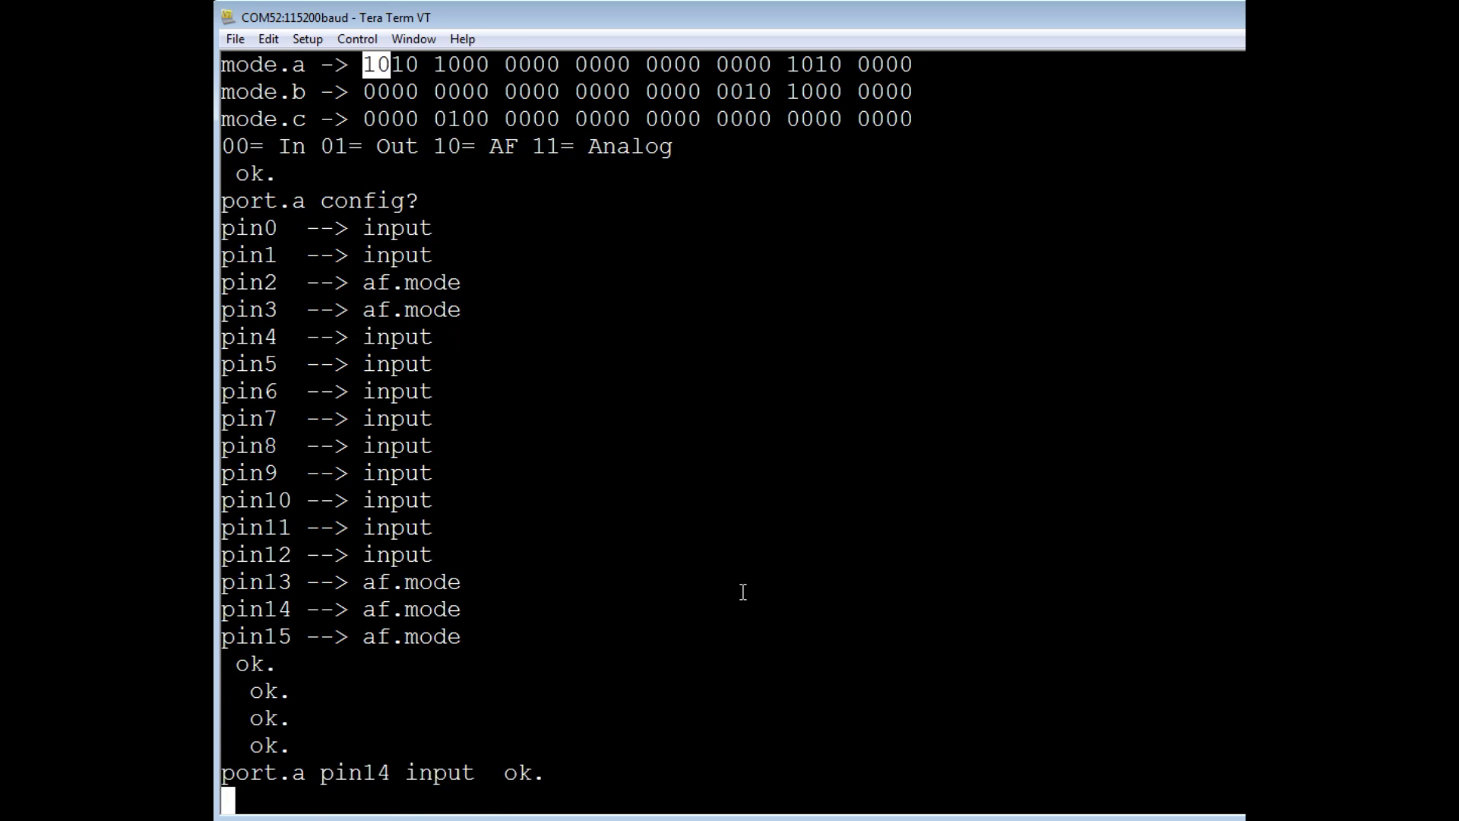
key("Return")
key("Return")
key("Return")
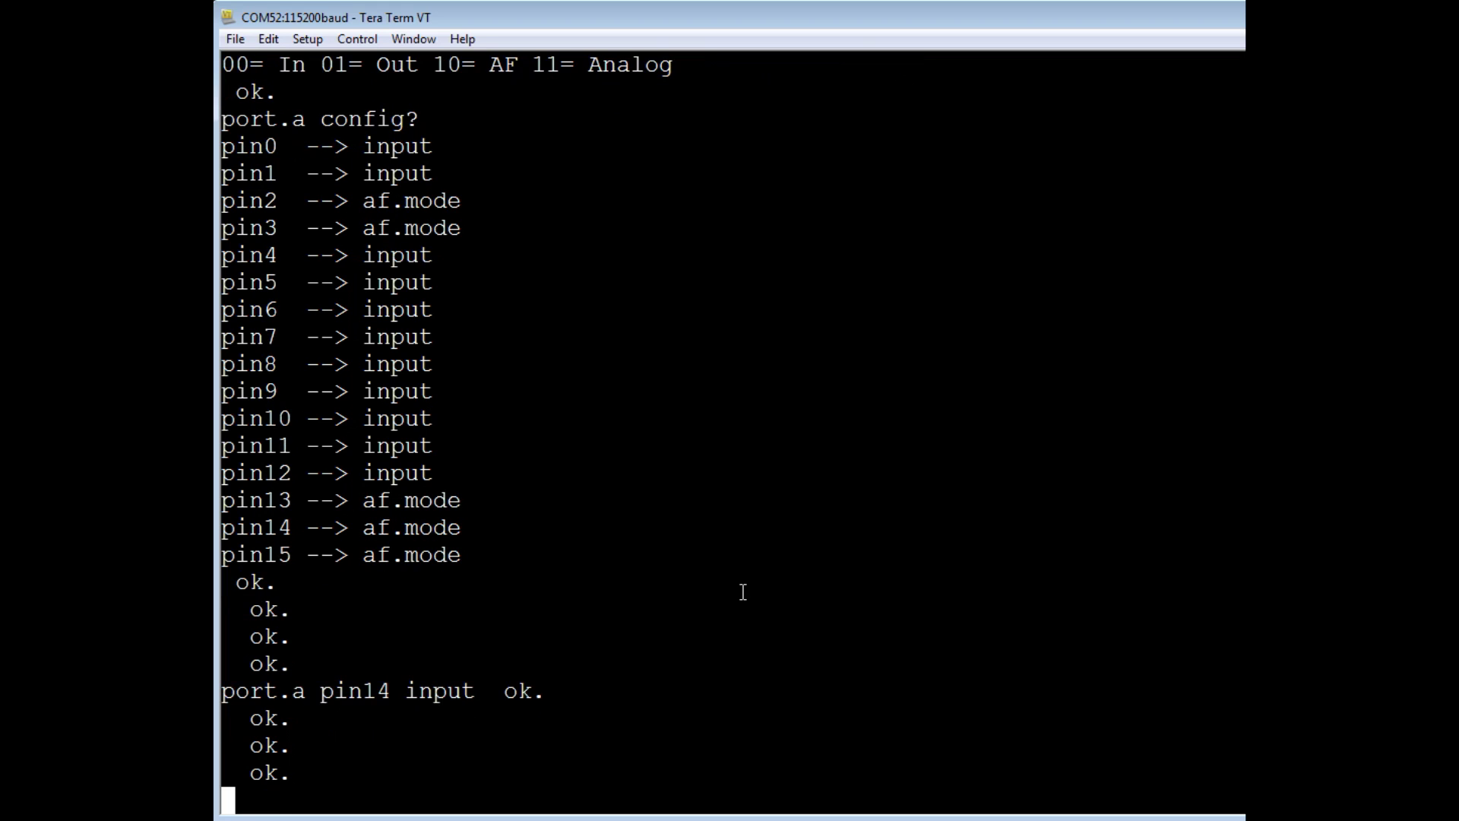
Query the port A pin configuration again with port.a config? to check the pin 14 change
type("port.a ")
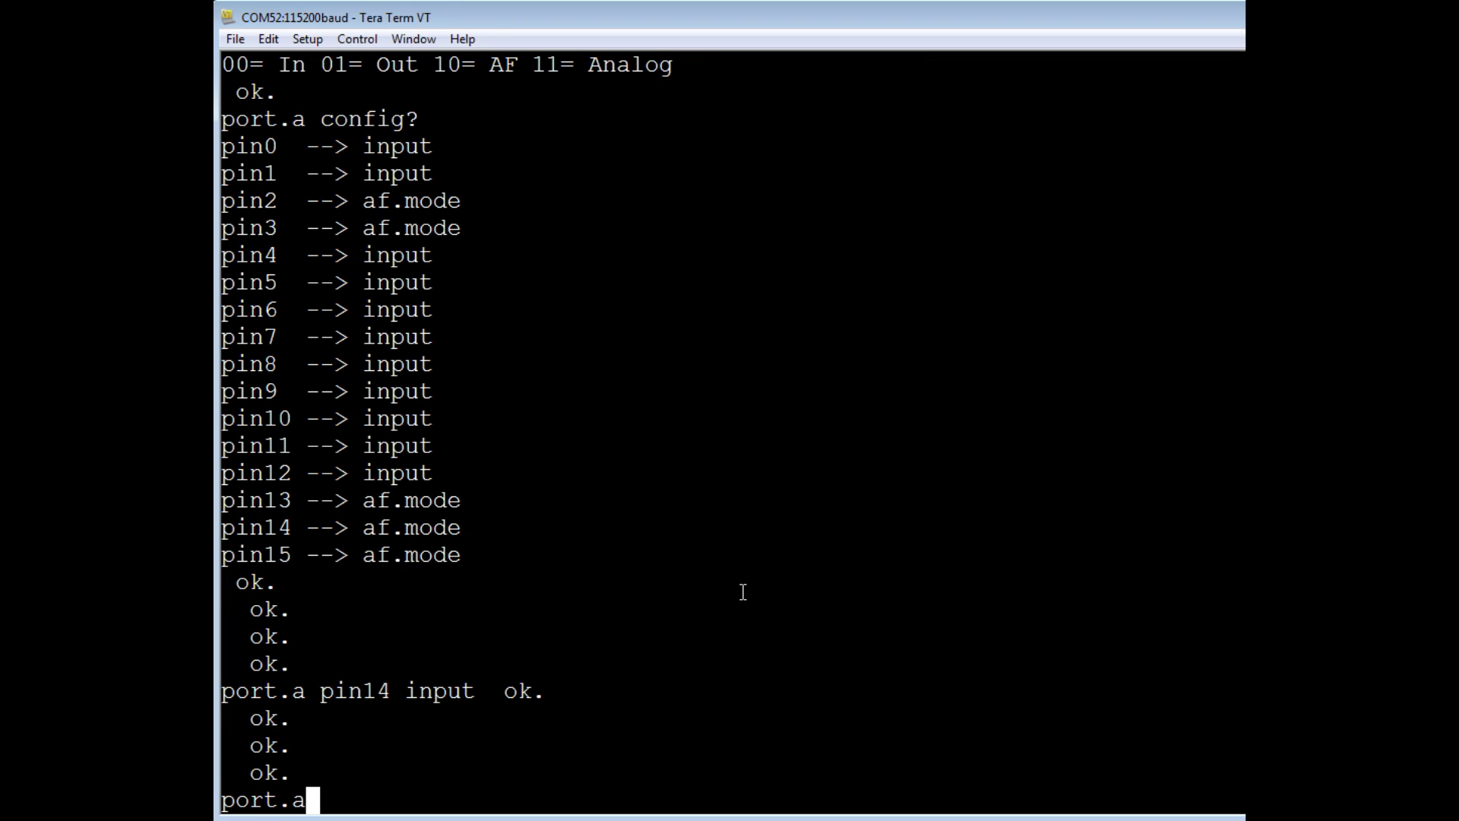
type("config?")
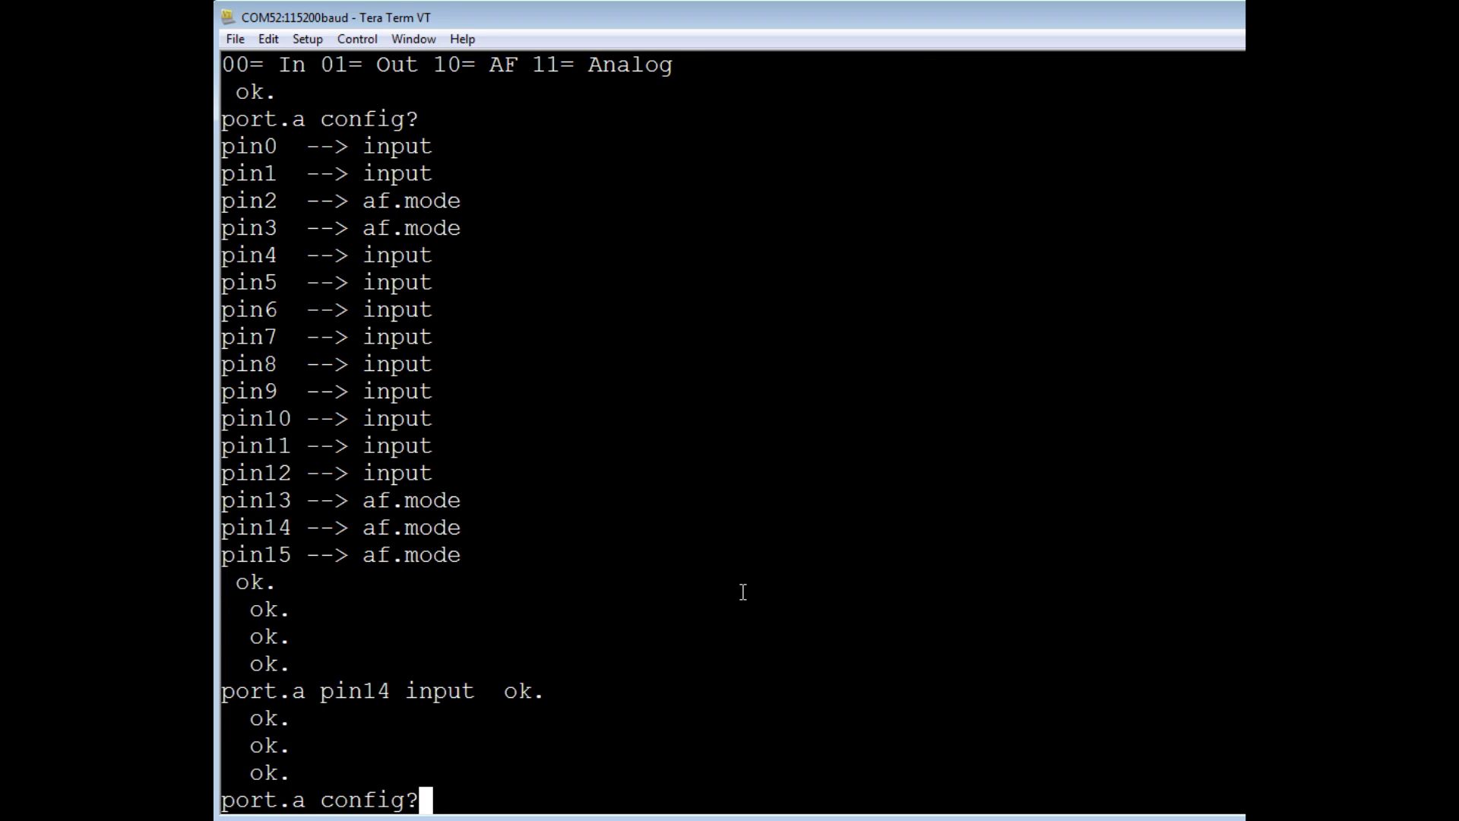
key("Return")
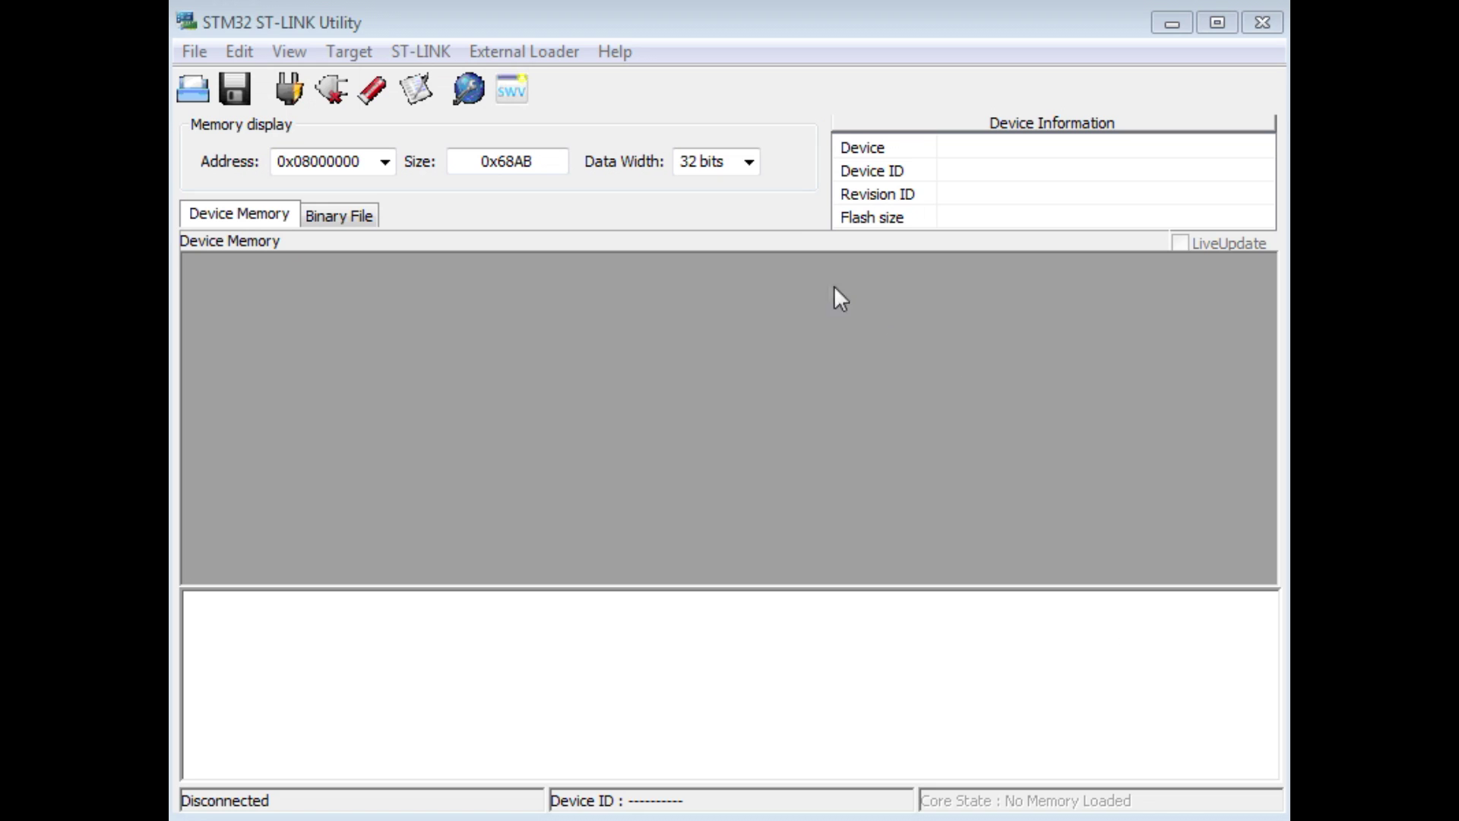
In STM32 ST-LINK Utility, try twice to connect to the target in Normal mode, dismissing each error message
left_click(289, 90)
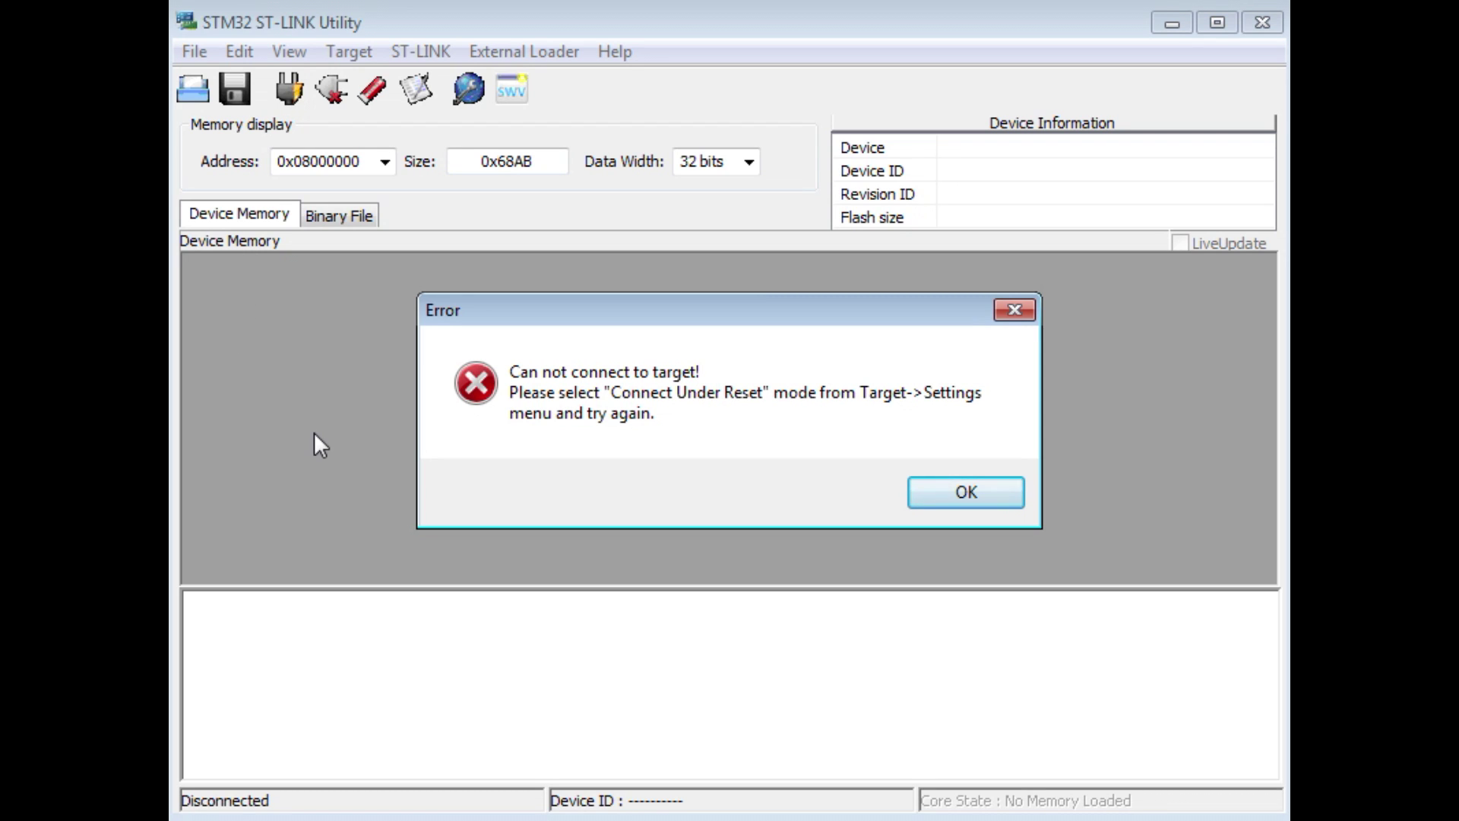
left_click(1013, 308)
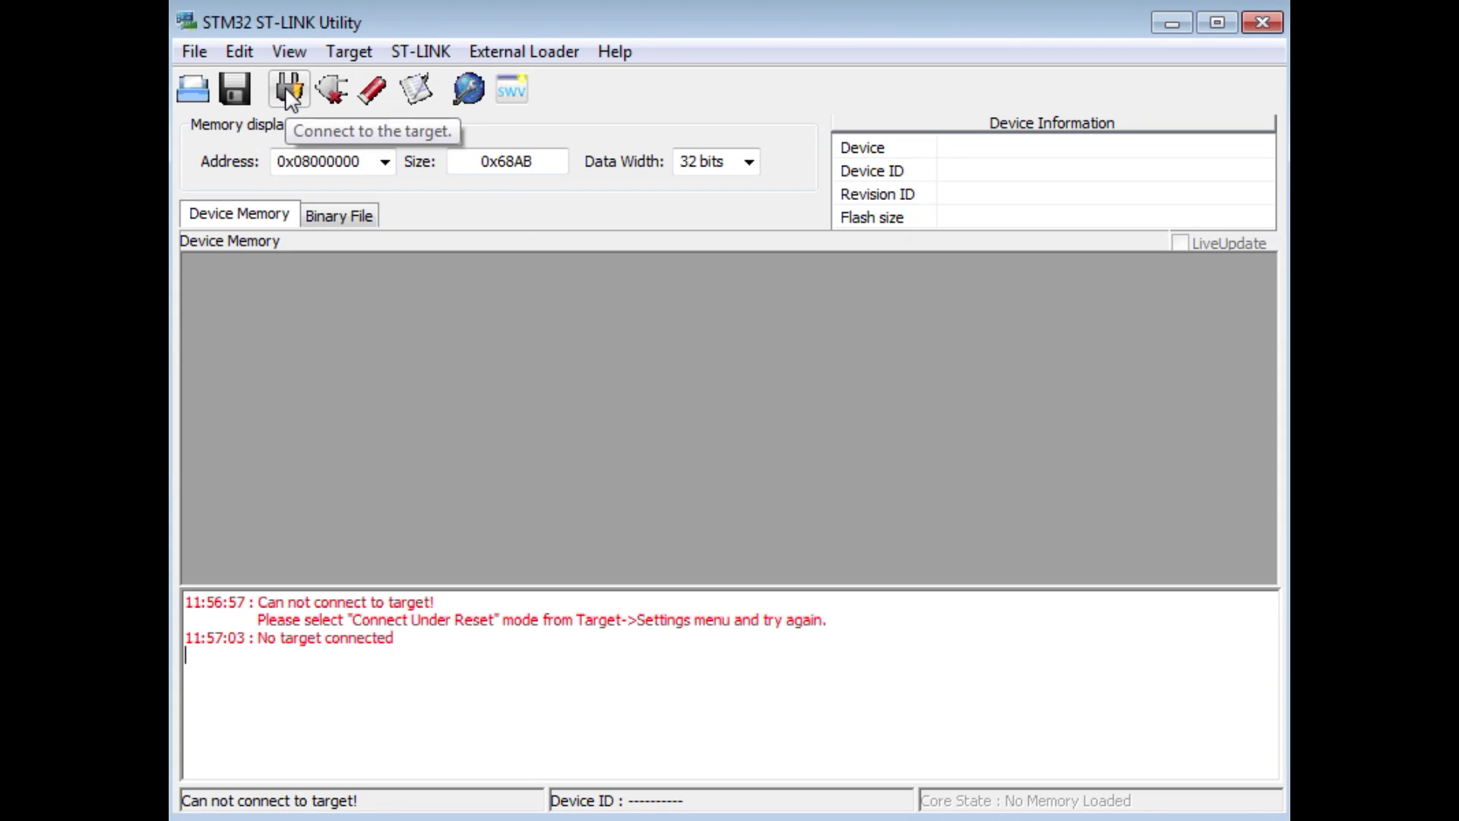
left_click(288, 92)
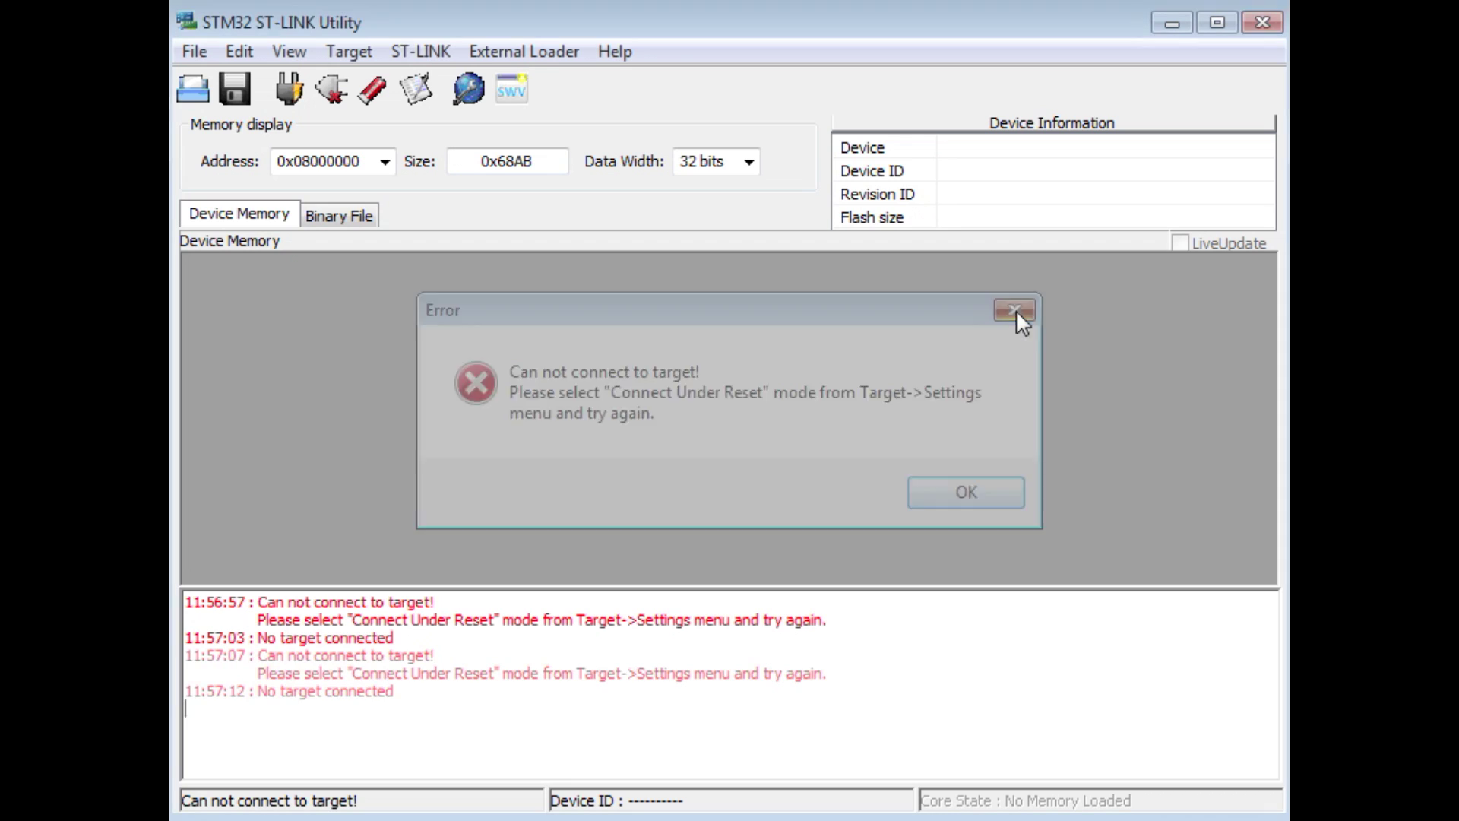
left_click(1014, 310)
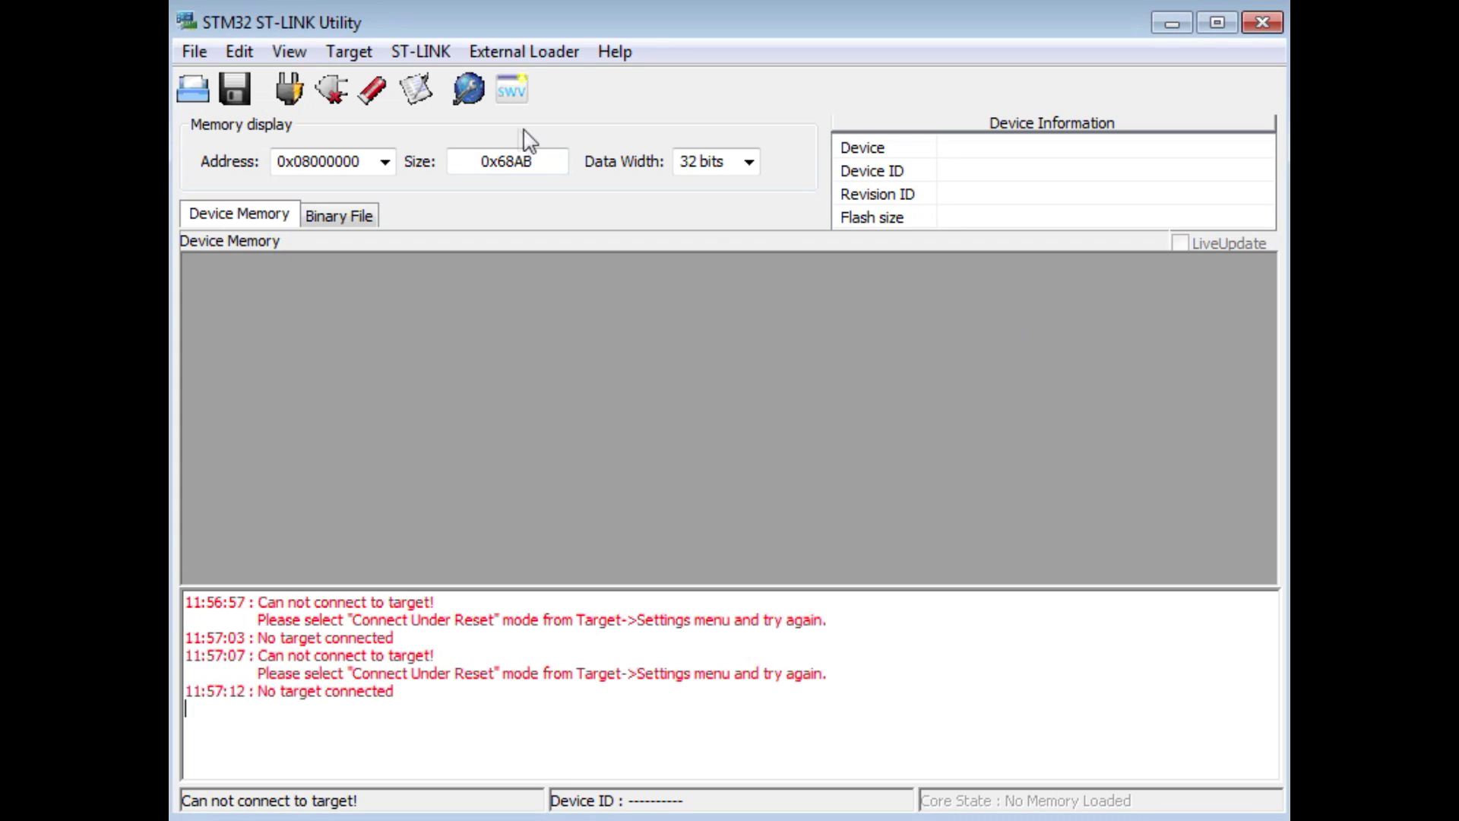
Set the ST-LINK connection mode to Connect Under Reset, apply the settings and connect to the target
left_click(469, 89)
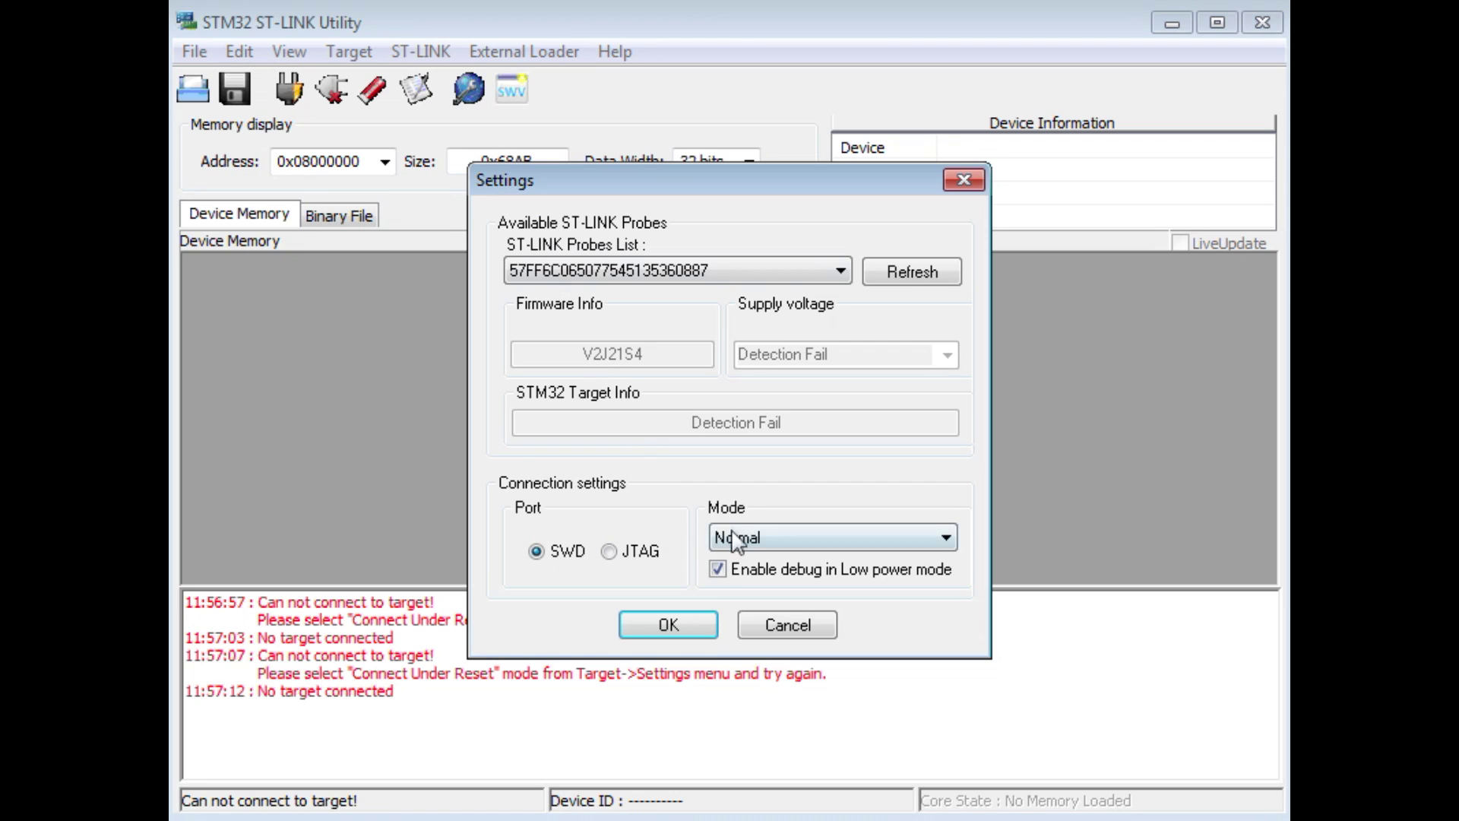
left_click(946, 537)
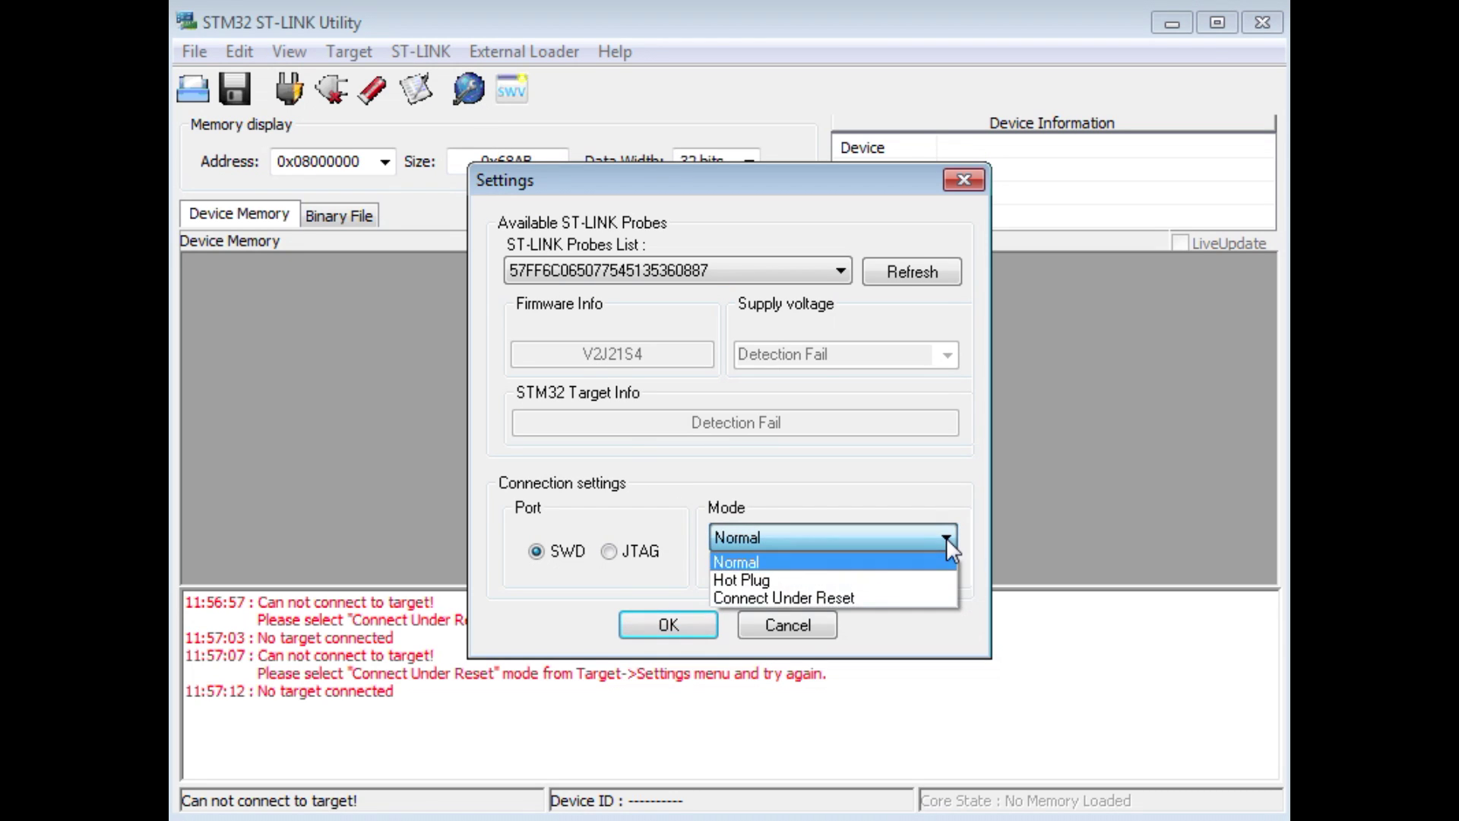
left_click(889, 595)
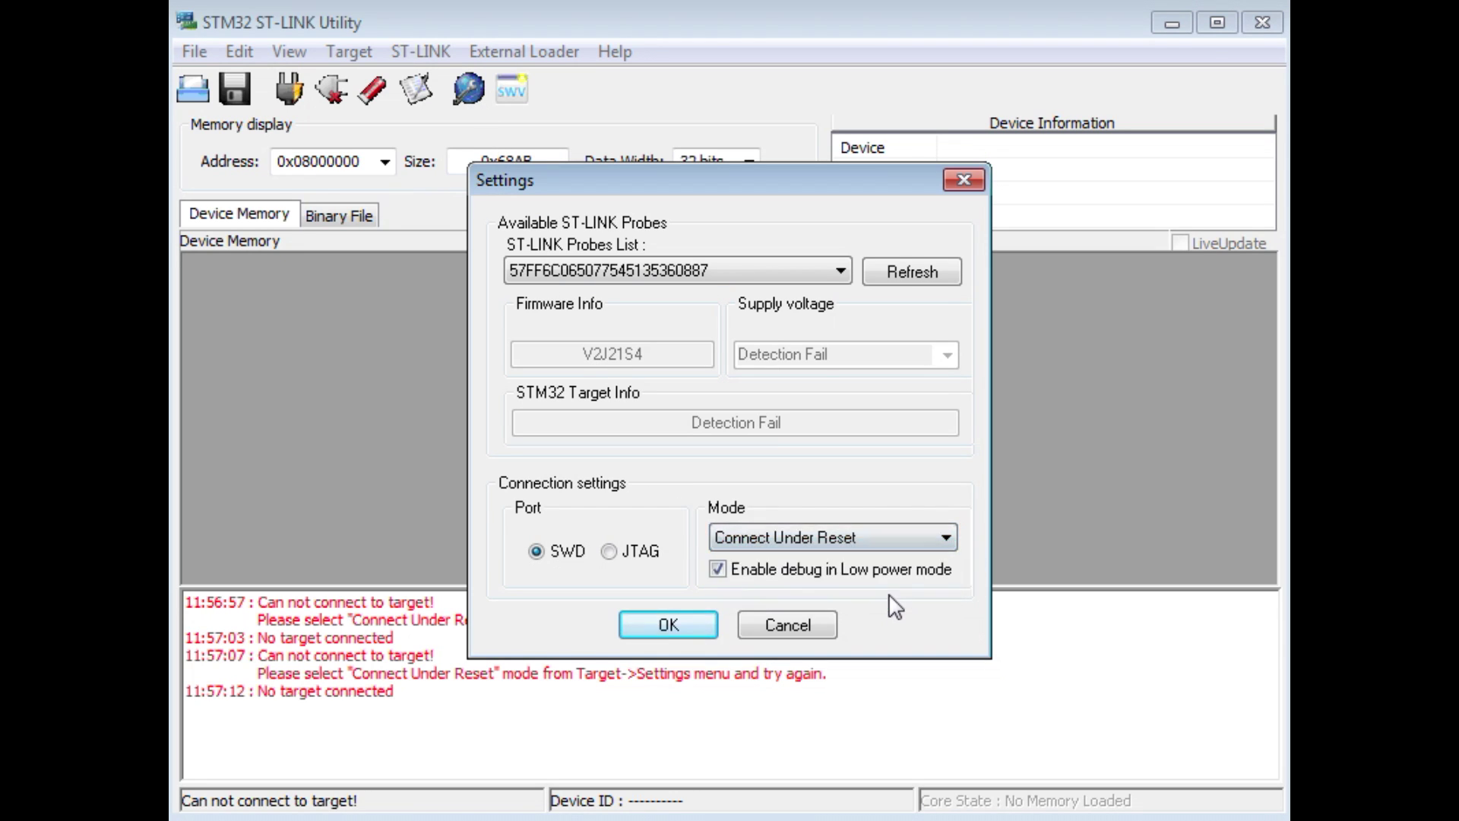
left_click(685, 642)
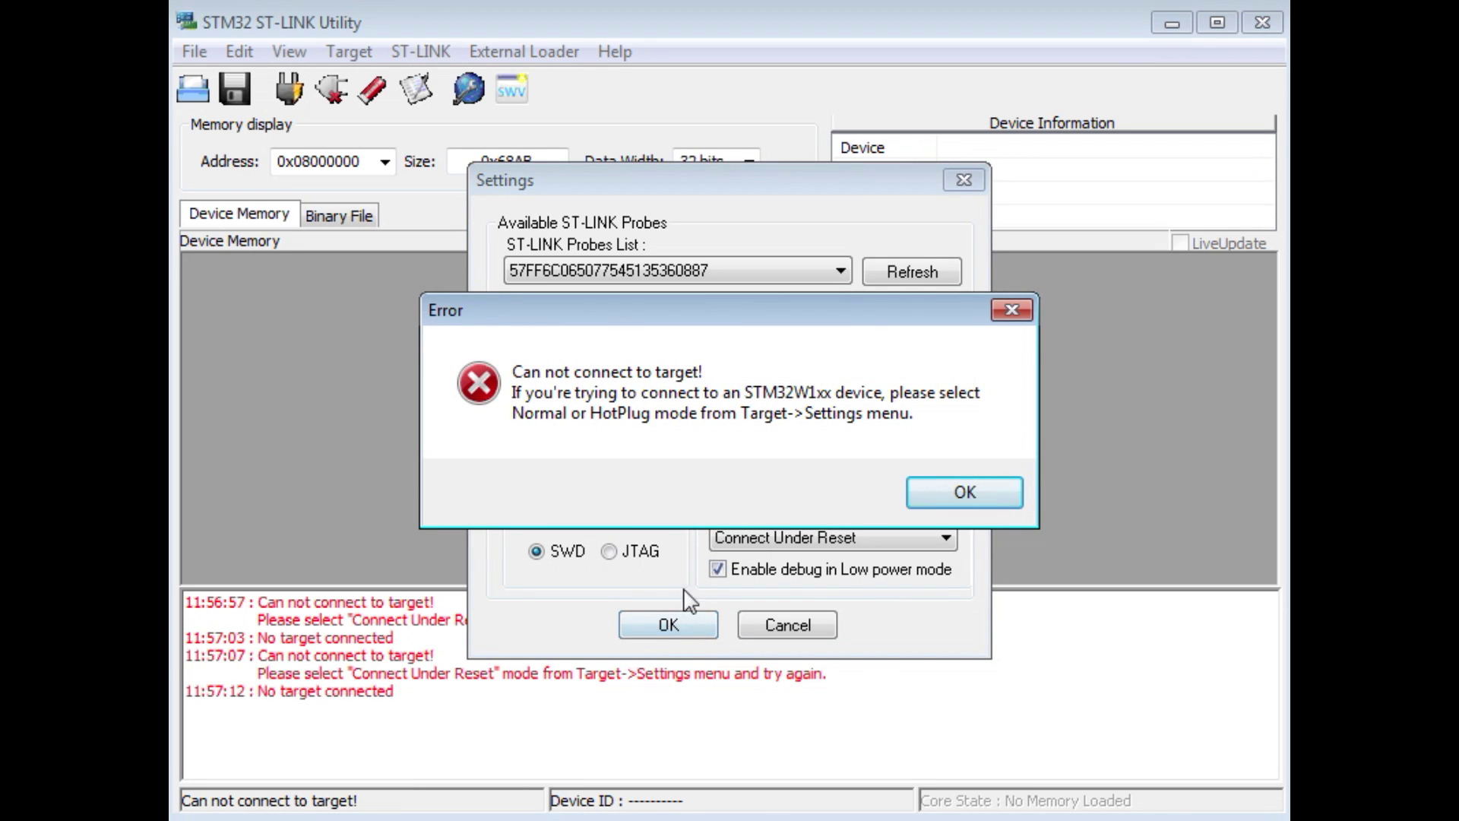
left_click(965, 492)
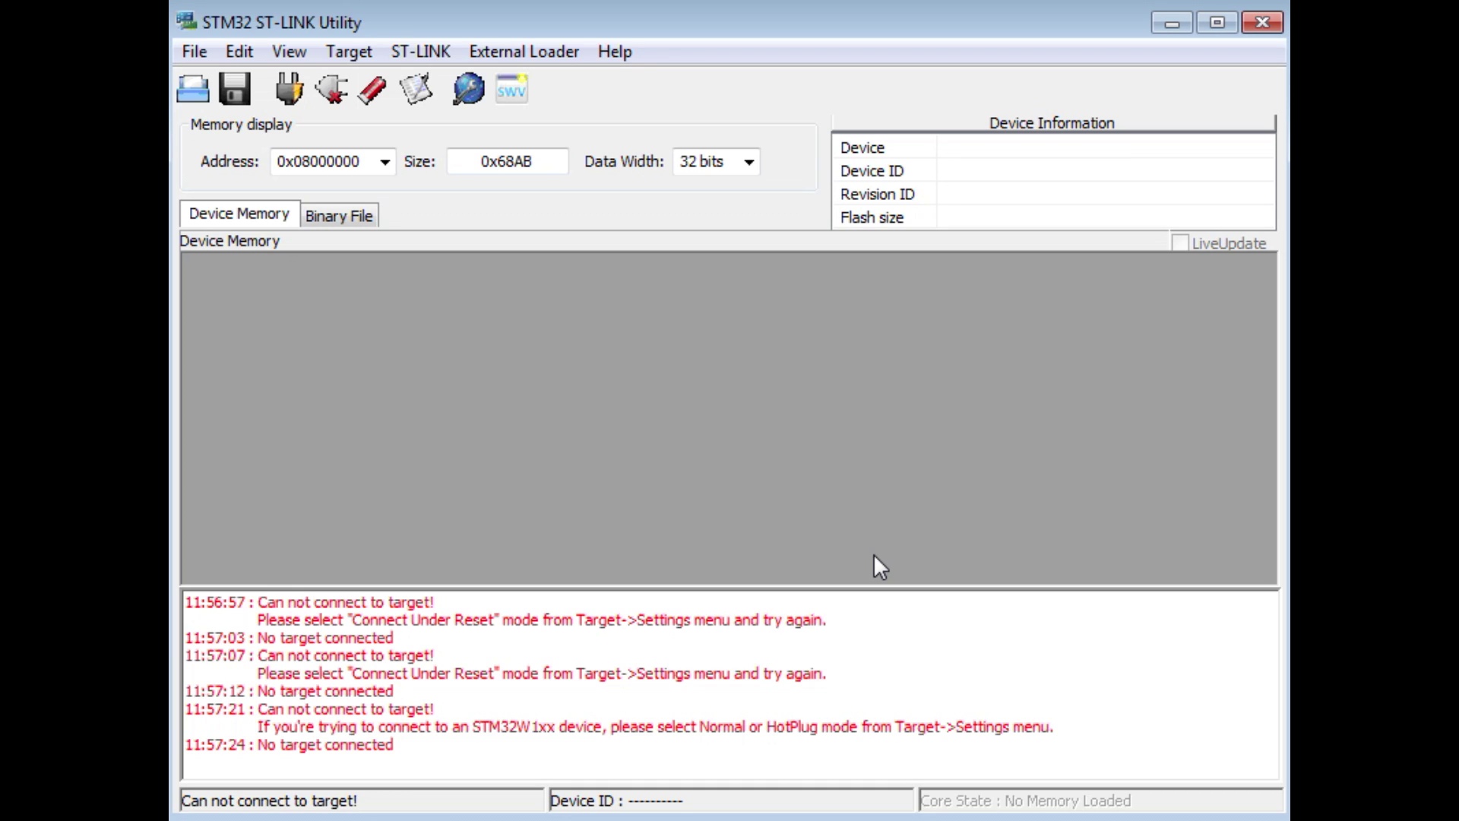
left_click(287, 88)
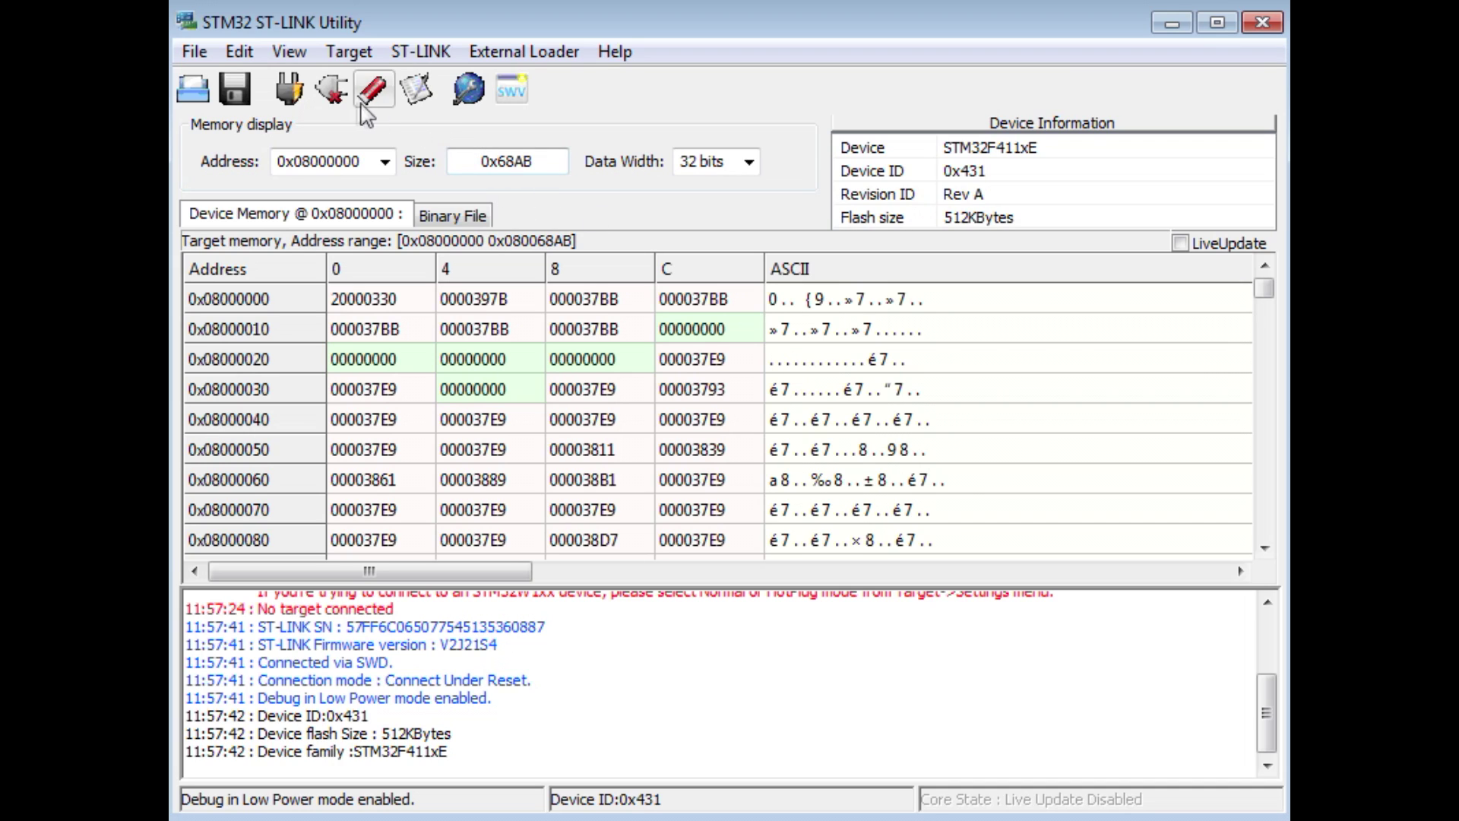
Disconnect from the target and try to connect to it again
left_click(333, 91)
left_click(290, 89)
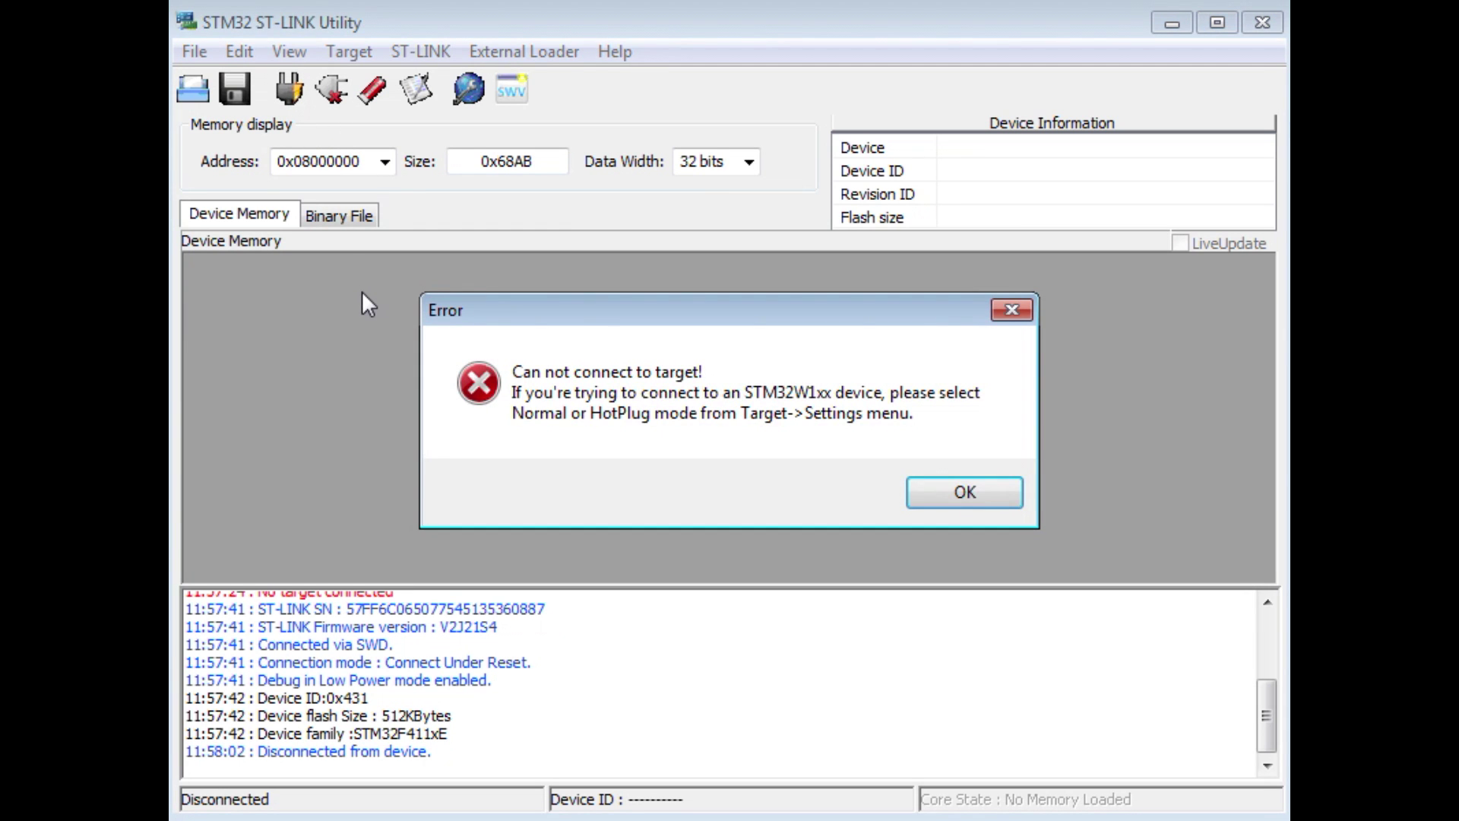